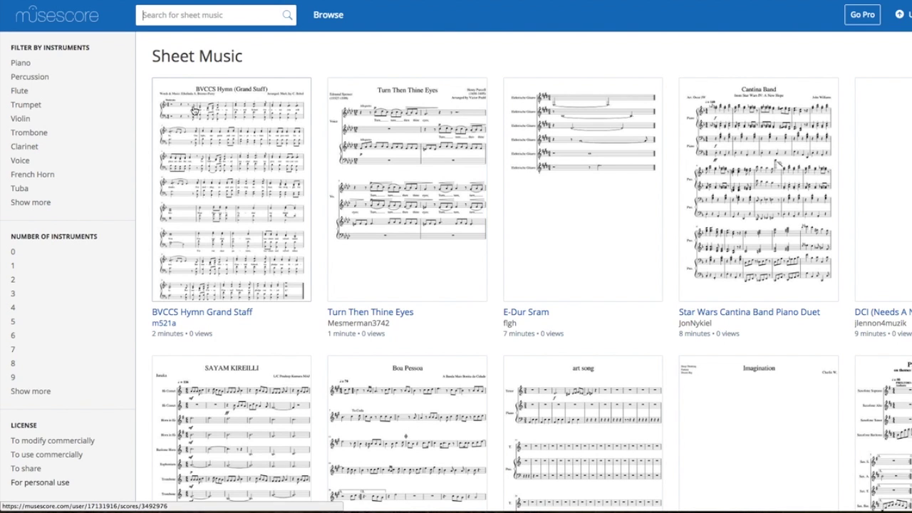
Step: Search the sheet music for "i feel good" and open the one-page "I Feel Good" piano score with 57 views
click(164, 16)
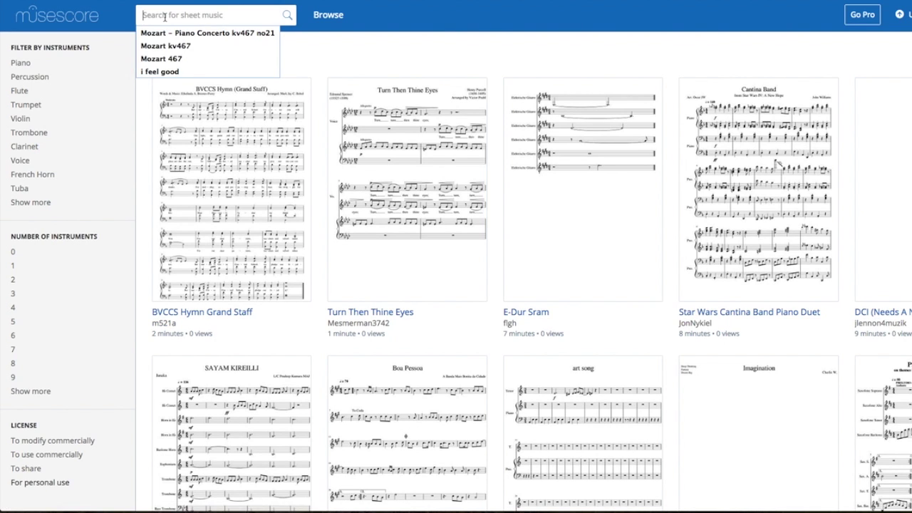
text(i feel good)
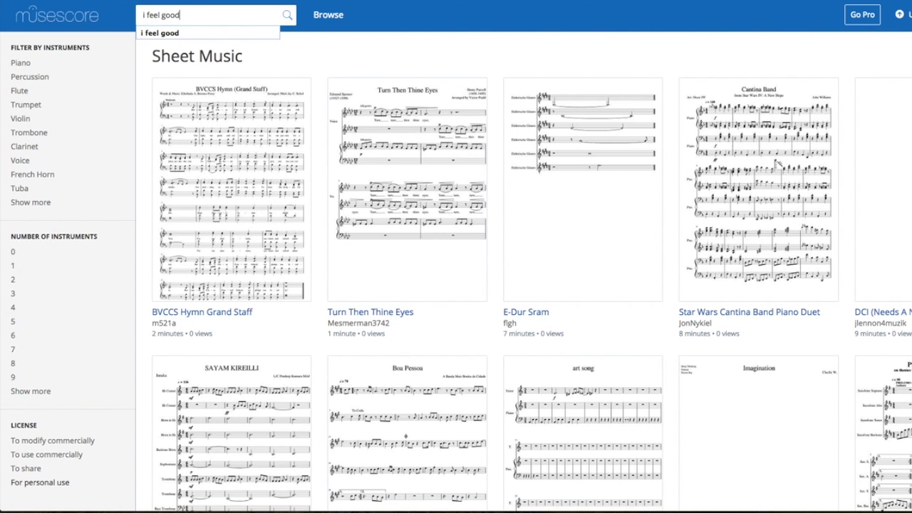
click(200, 34)
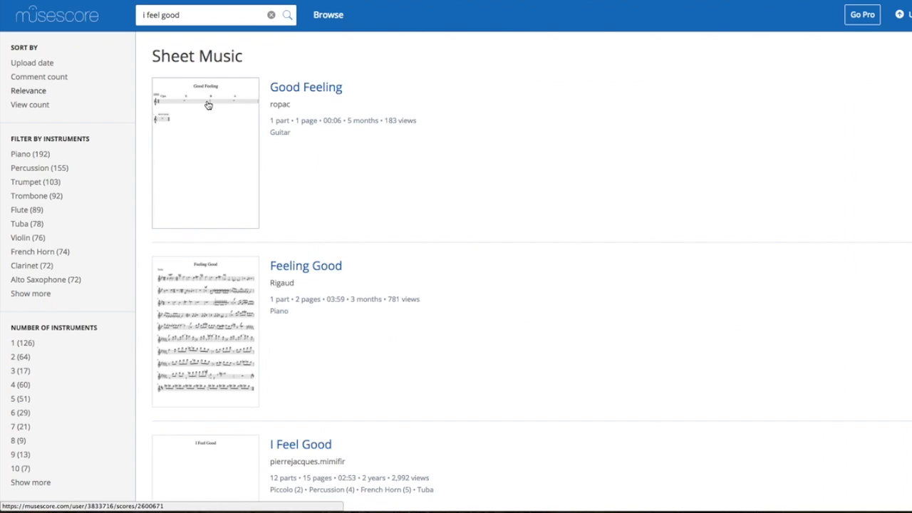
scroll(208, 105, down, 12)
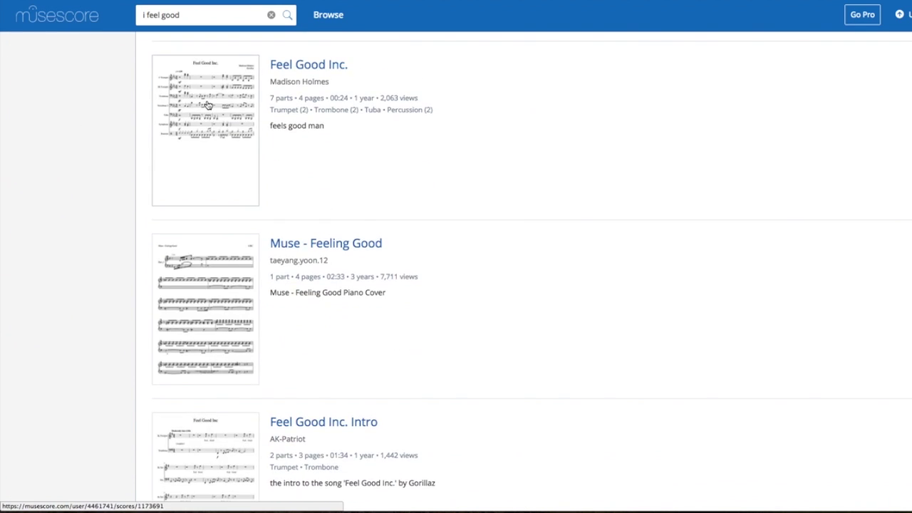
scroll(208, 106, down, 6)
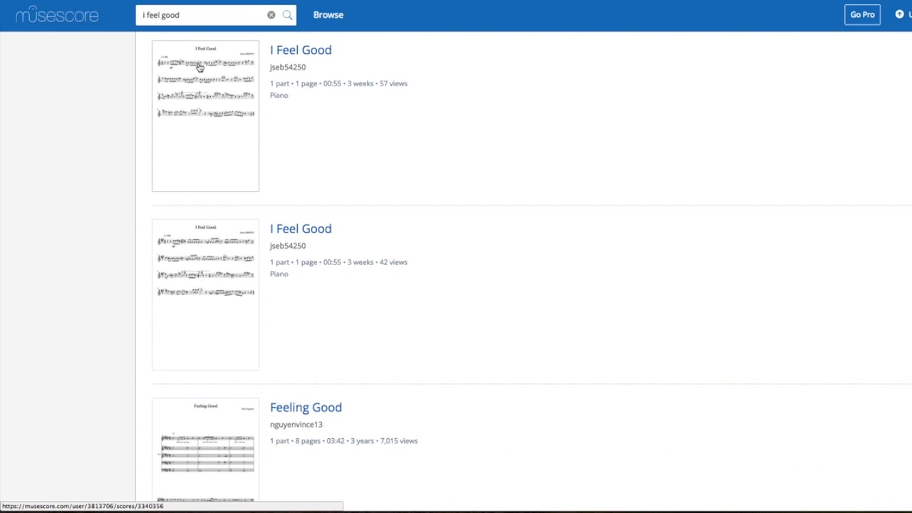
click(214, 55)
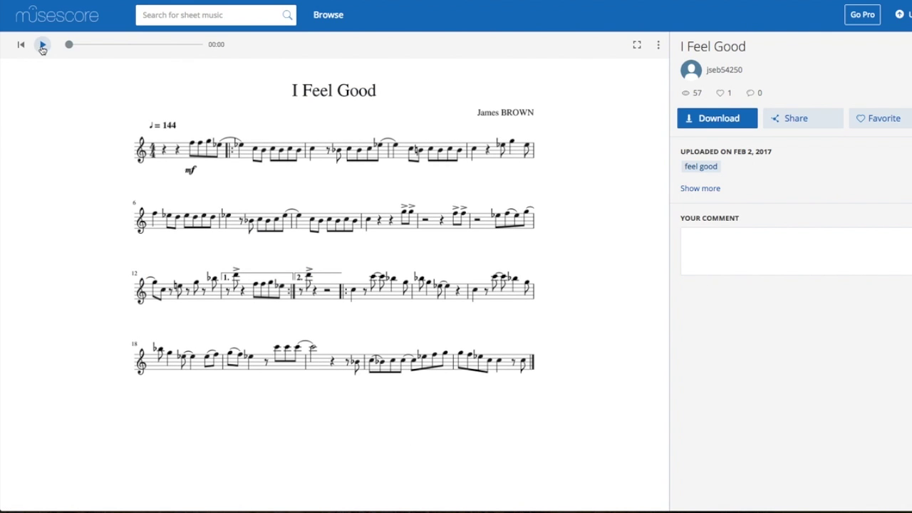
Step: Play the score, skip ahead to the section after the second ending, and pause the playback
click(42, 45)
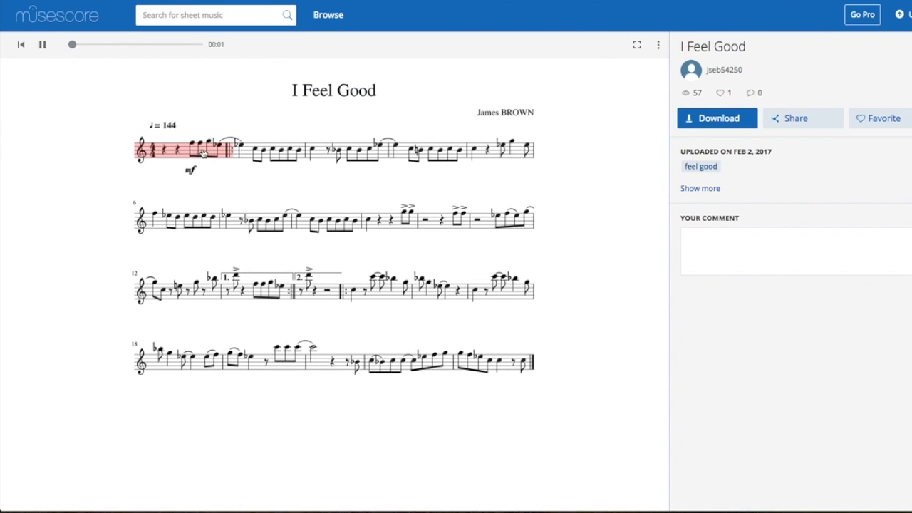
click(352, 293)
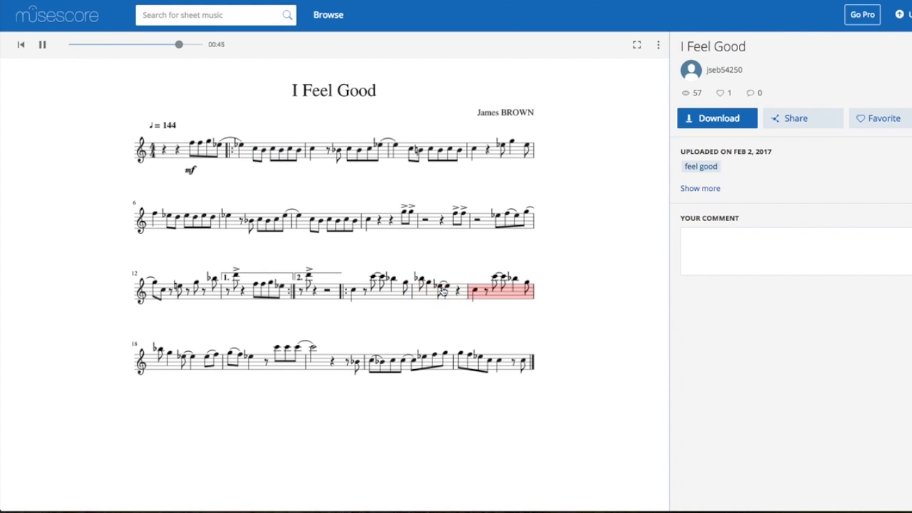
click(42, 45)
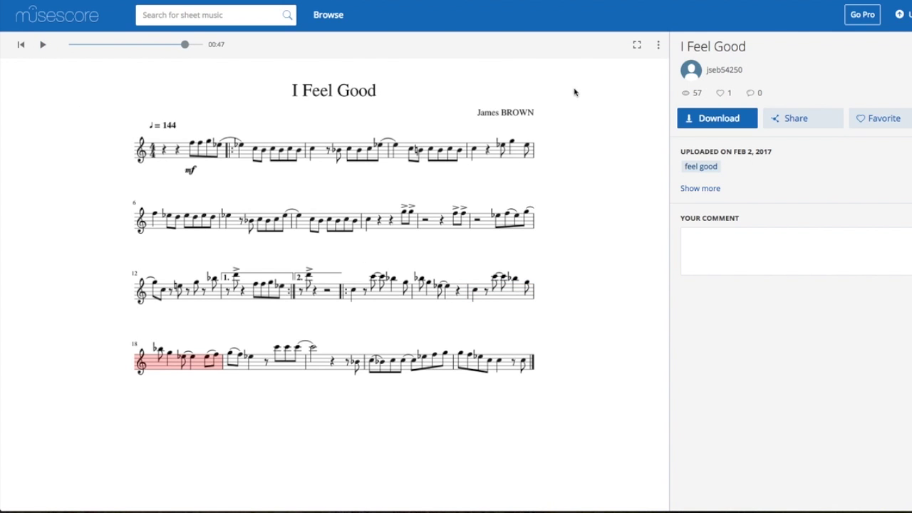
Step: Download the score in MuseScore format and open I_Feel_Good.mscz in the MuseScore desktop program
click(715, 122)
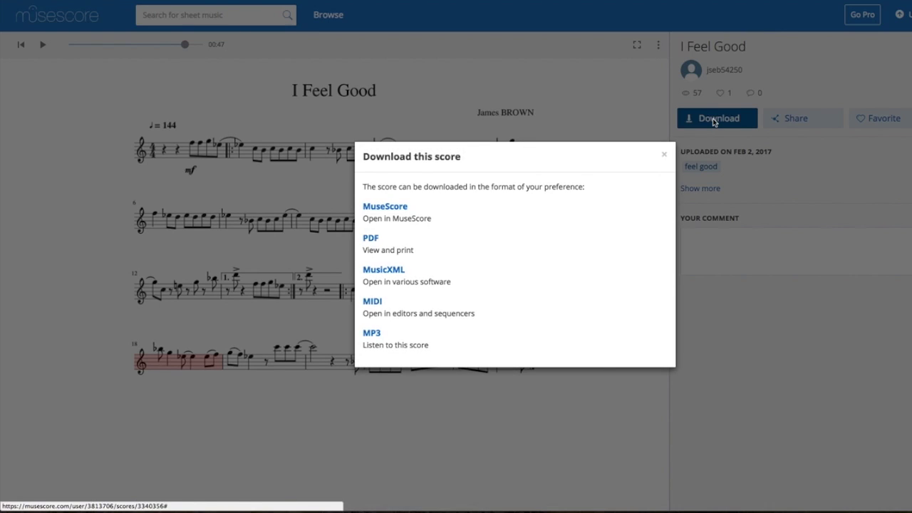
click(380, 209)
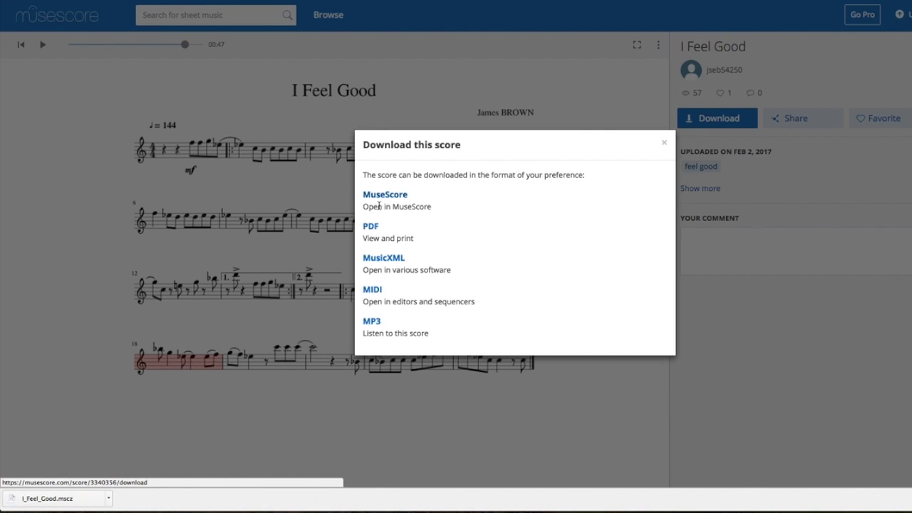
click(109, 501)
click(128, 459)
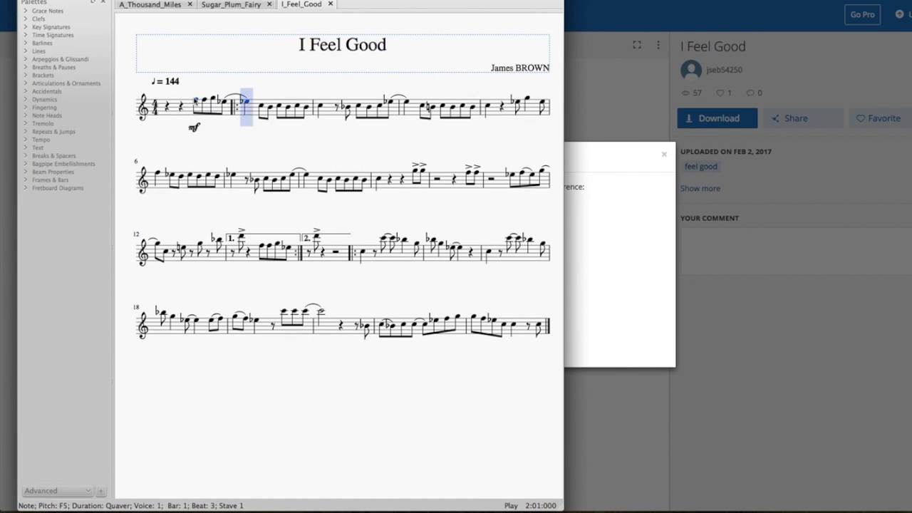
Step: Delete the pickup notes from bar 1 through the first beat of bar 2, and remove the dynamic and tempo markings
shift+click(244, 105)
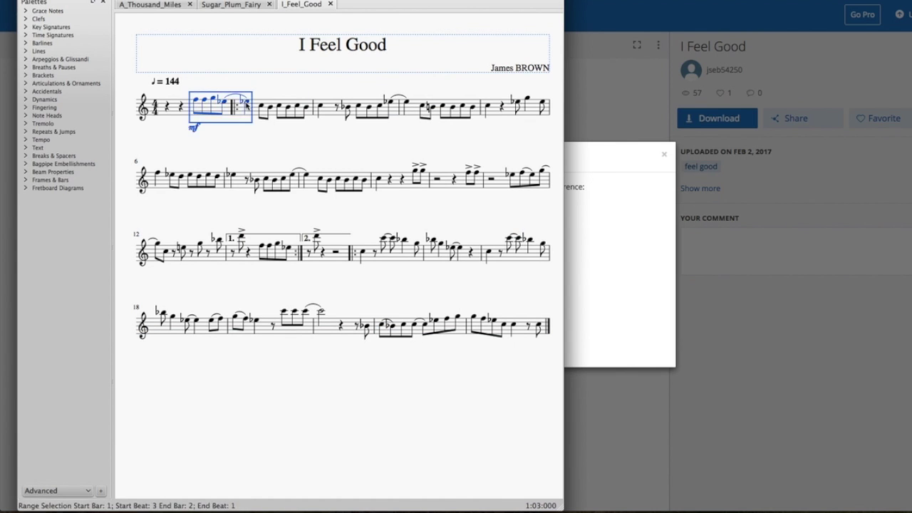
key(Delete)
key(Delete)
click(175, 84)
key(Delete)
click(203, 106)
key(space)
key(space)
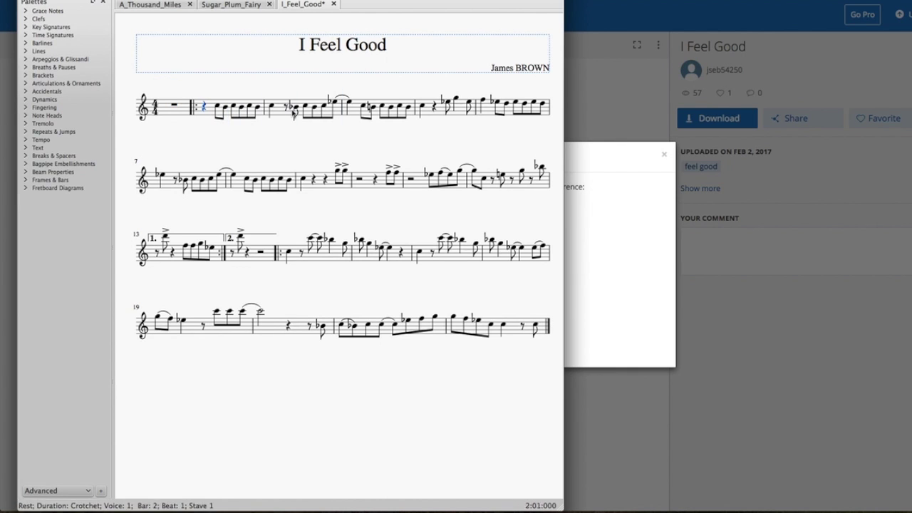
Step: Delete the phrase from the B flat in bar 3 through the tied first note of bar 4
click(294, 109)
shift+click(349, 102)
key(Delete)
click(317, 127)
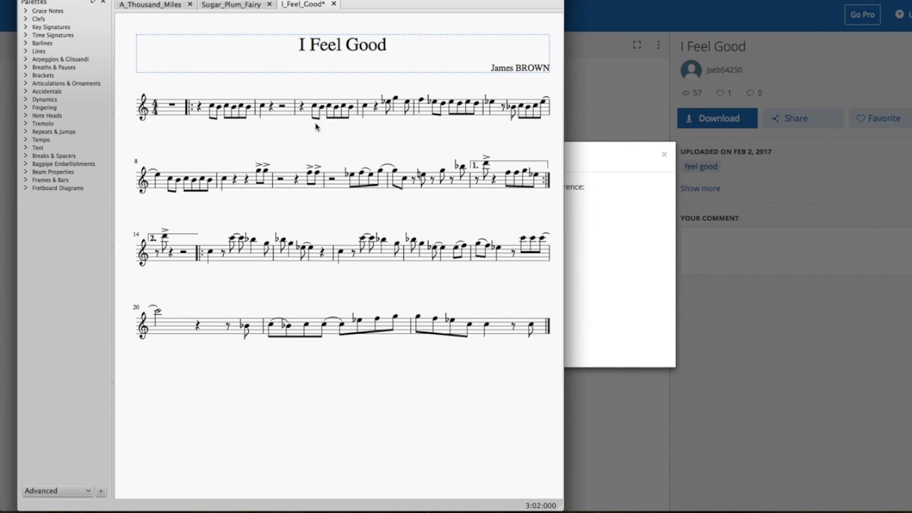
Step: Delete the notes from the second half of bar 5 through the first beat of bar 6
click(385, 102)
key(space)
click(421, 100)
key(space)
click(389, 102)
shift+click(422, 101)
key(Delete)
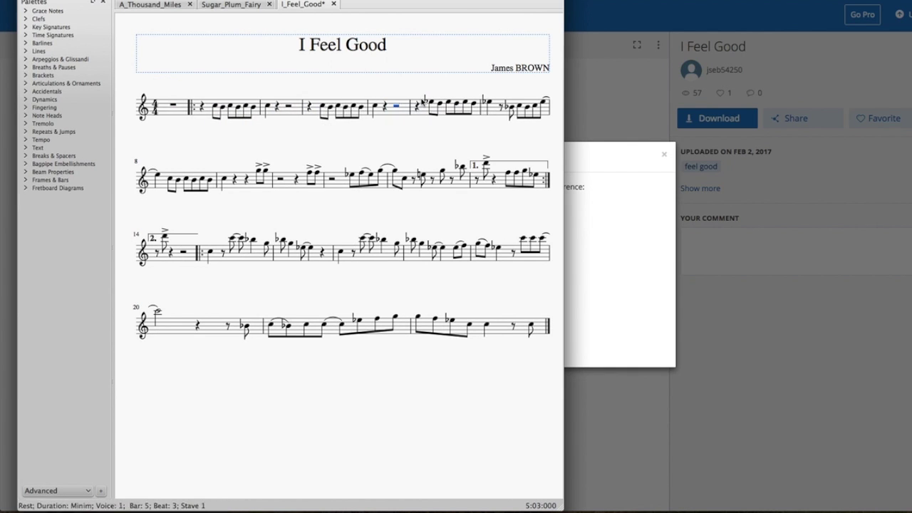
Step: Delete the notes from the B flat in bar 7 through the tied first note of bar 8
click(511, 108)
shift+click(158, 174)
key(Delete)
click(517, 107)
key(5)
click(168, 186)
click(171, 178)
key(space)
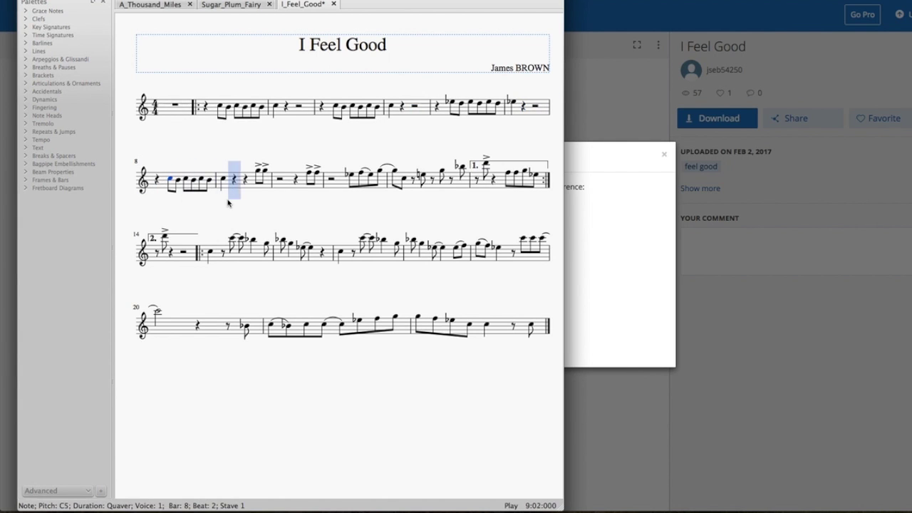
key(space)
Step: Enter three G crotchets at the start of bar 10 and three F crotchets at the start of bar 11
key(n)
key(f)
key(f)
key(f)
key(f)
key(f)
key(f)
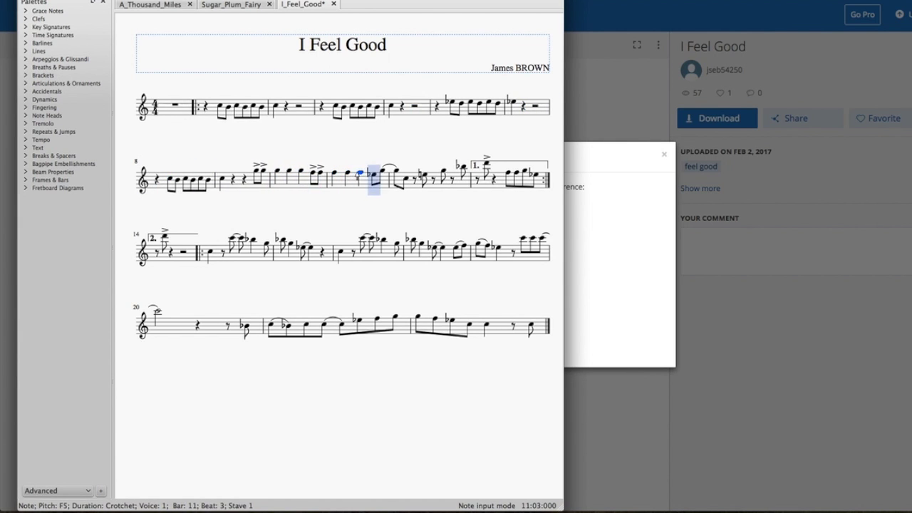
Step: Clear the accented quavers and surplus notes in bars 9 to 11, keeping two Gs in bar 10 and two Fs in bar 11
key(Escape)
click(373, 175)
key(Delete)
click(383, 171)
key(Delete)
click(313, 173)
key(Delete)
click(228, 179)
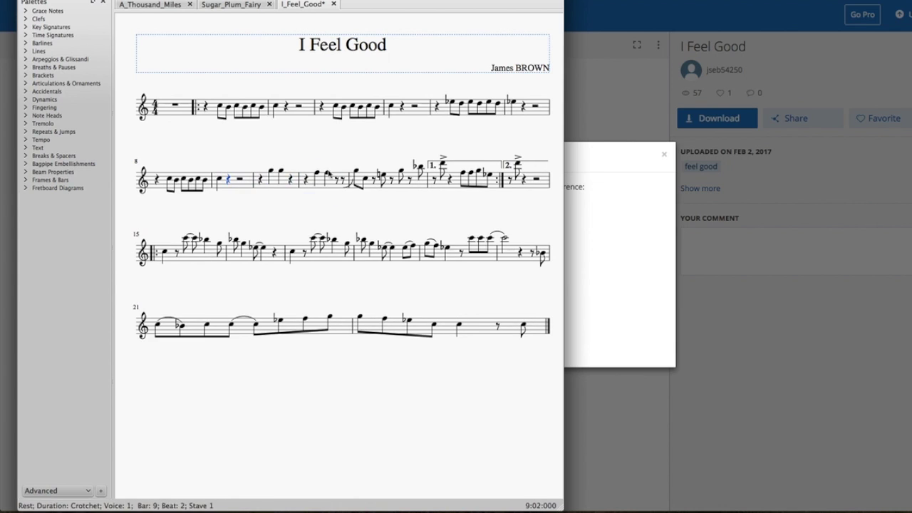
Step: Replace the end of bar 11 and the tied first note of bar 12 with rests
click(337, 179)
shift+click(357, 172)
key(Delete)
click(365, 179)
key(space)
key(space)
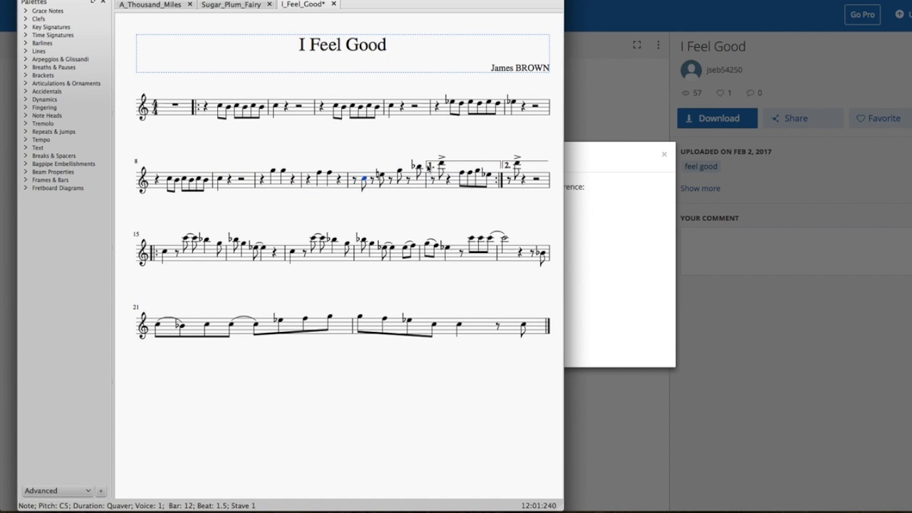
Step: Raise the first and second ending brackets above the accents and delete the quaver run in the second half of bar 13
click(443, 164)
drag(467, 161, 467, 151)
click(488, 175)
shift+click(462, 174)
key(Delete)
drag(533, 161, 533, 153)
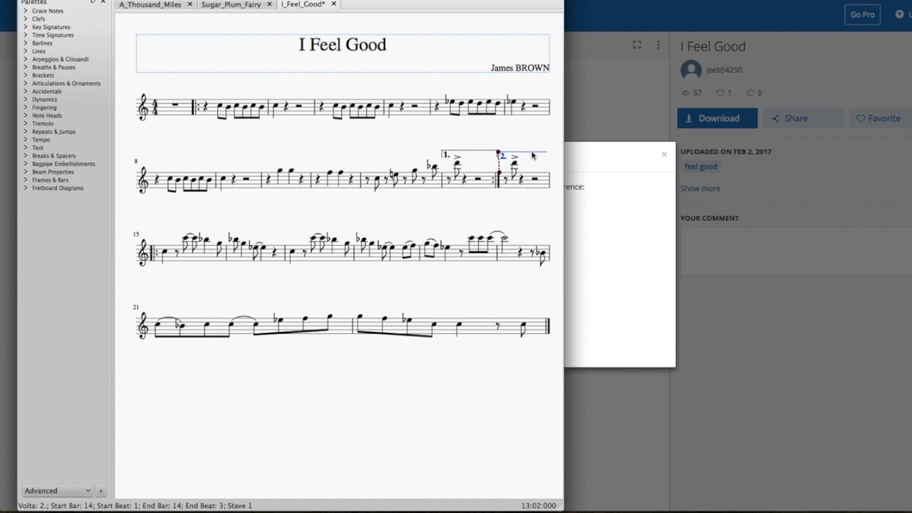
click(164, 254)
key(space)
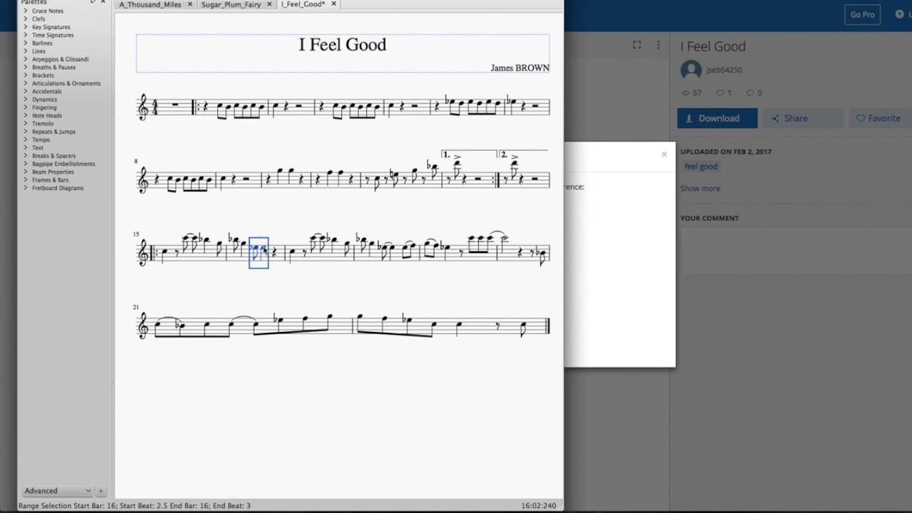
key(Escape)
click(164, 251)
key(space)
key(space)
Step: Delete the two quavers on the last beat of bar 18 and turn bar 19 into a single C semibreve
click(405, 248)
shift+click(505, 239)
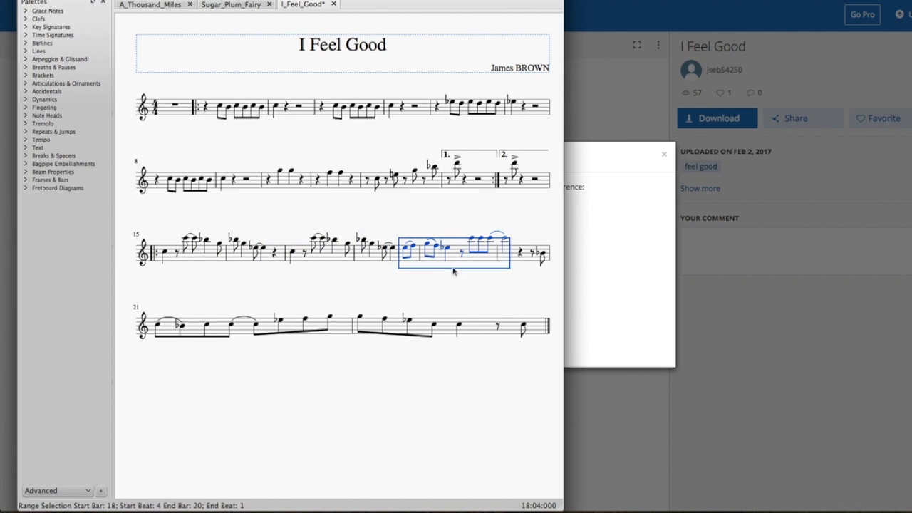
click(406, 247)
shift+click(413, 246)
key(Delete)
drag(429, 243, 428, 252)
key(7)
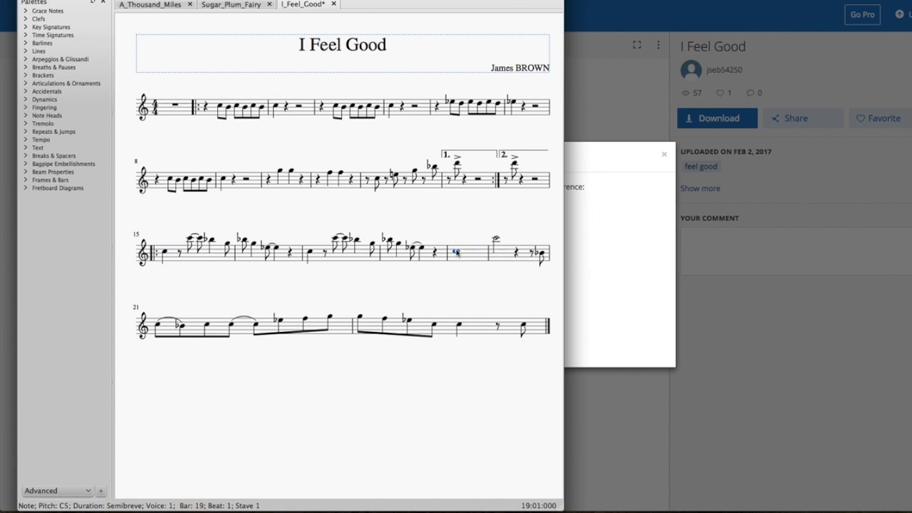
Step: Replace the notes of bars 20 to 22 with semibreves on C, E and C
key(r)
key(r)
key(r)
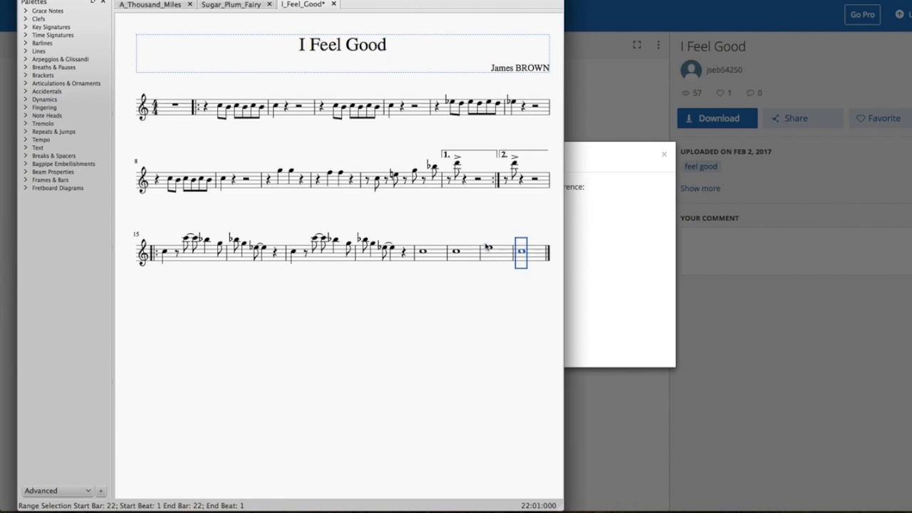
click(165, 252)
key(space)
key(space)
click(426, 276)
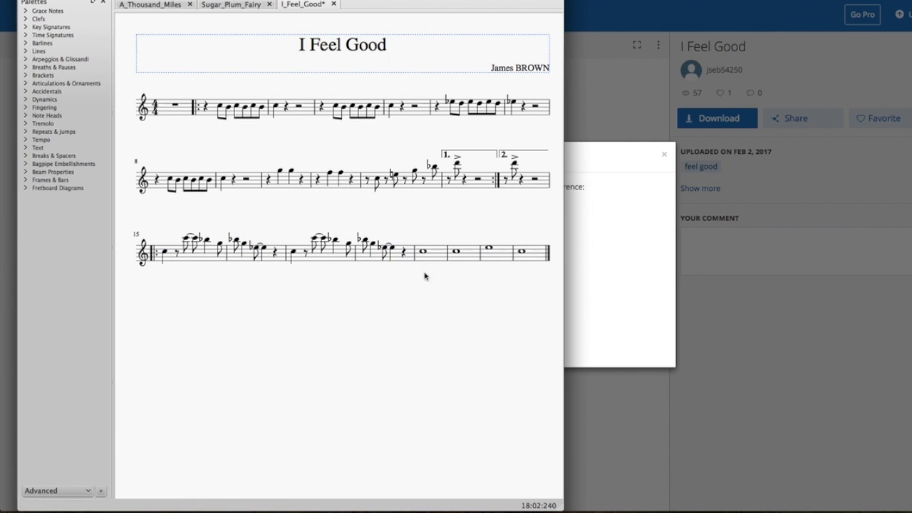
Step: Change the semibreves in bars 19 to 22 to F, F, C and C
click(423, 252)
key(Up)
key(Up)
key(Up)
key(Up)
key(Up)
key(r)
key(r)
key(Down)
key(Down)
key(Down)
key(Down)
key(Down)
key(r)
Step: Append 4 bars and fill them with two F semibreves, a G semibreve and a final G crotchet
click(268, 4)
text(4)
key(Return)
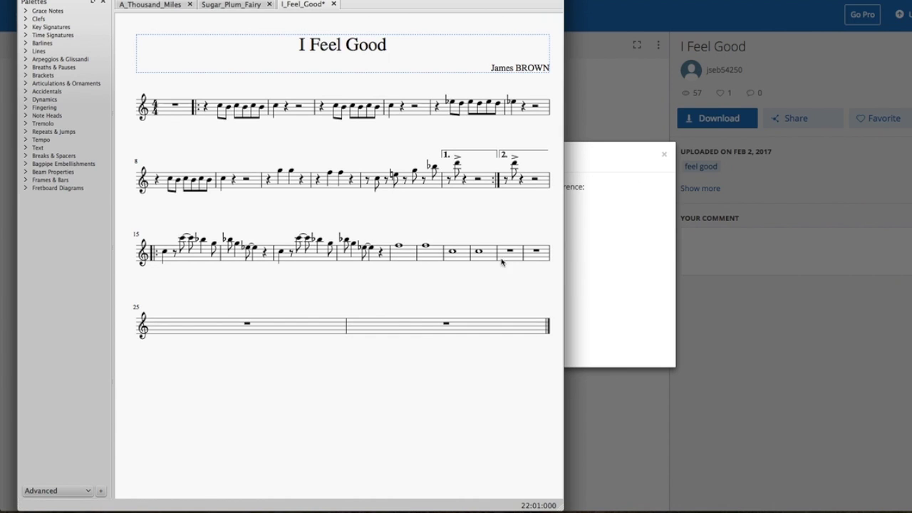
click(406, 258)
key(ctrl+c)
click(504, 261)
key(ctrl+v)
click(537, 262)
key(ctrl+v)
key(r)
key(5)
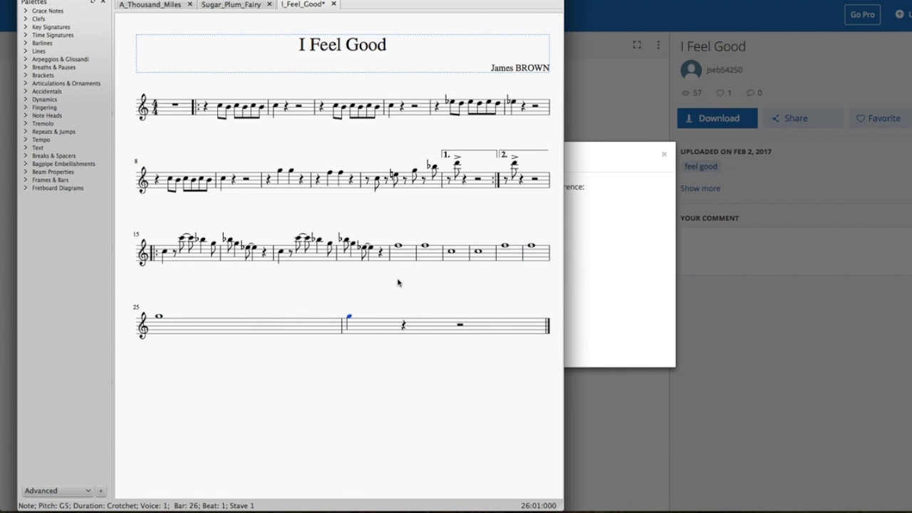
Step: Remove the start repeat barline after bar 1 and delete the second-ending bar
click(193, 108)
key(Delete)
click(419, 179)
key(Delete)
click(446, 185)
click(285, 64)
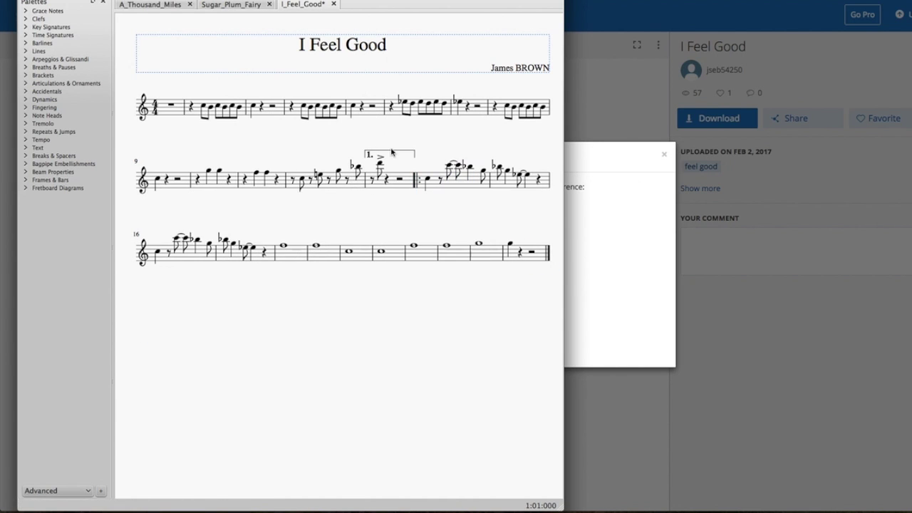
Step: Delete the first-ending bracket and the repeat barline after bar 13
click(392, 151)
key(Delete)
click(415, 183)
key(Delete)
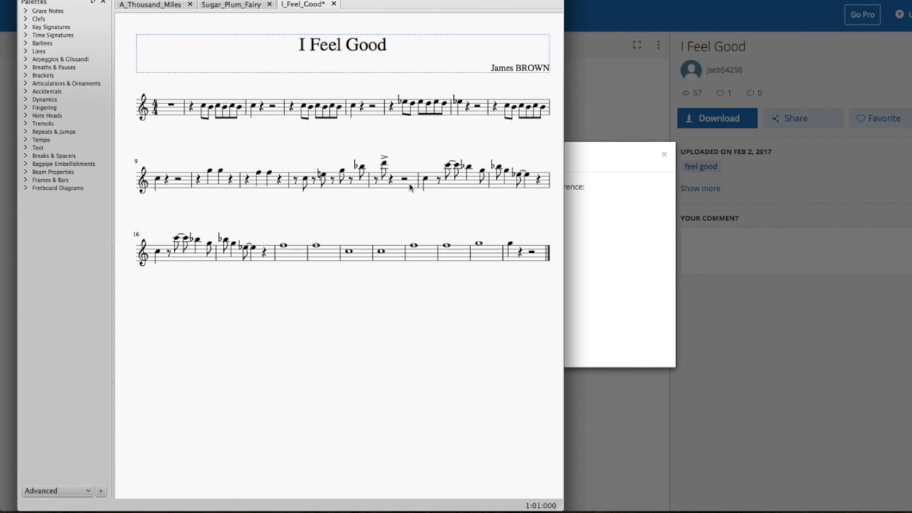
Step: Add line breaks after bars 13 and 17
click(411, 187)
click(25, 157)
click(34, 171)
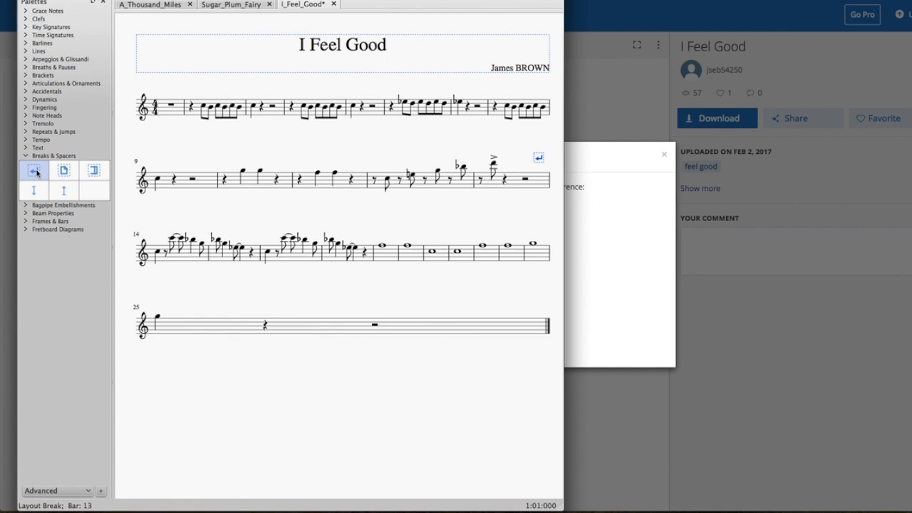
click(367, 258)
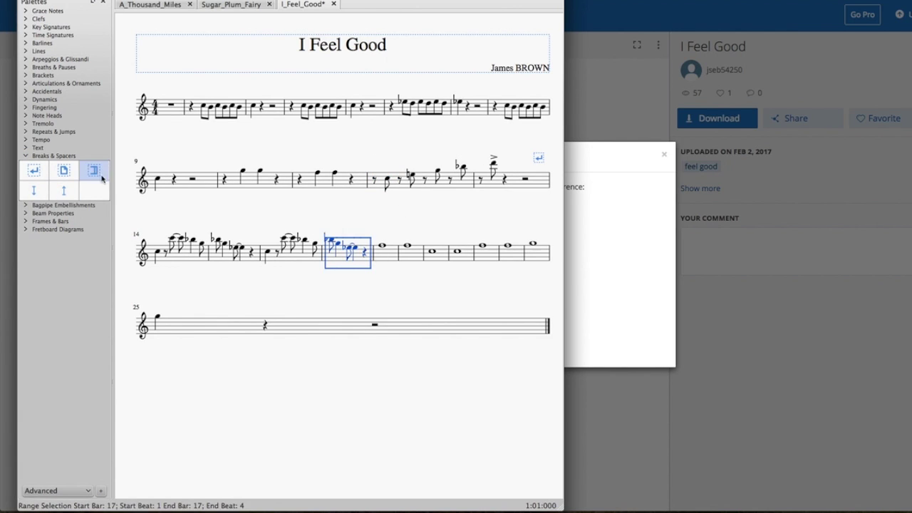
click(34, 171)
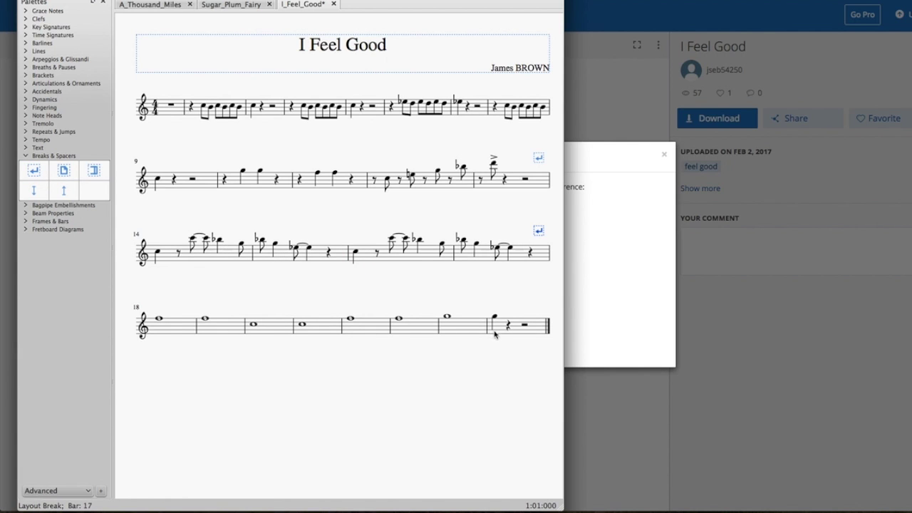
Step: Delete the empty first bar of the score
click(174, 113)
click(106, 0)
mouse_move(212, 67)
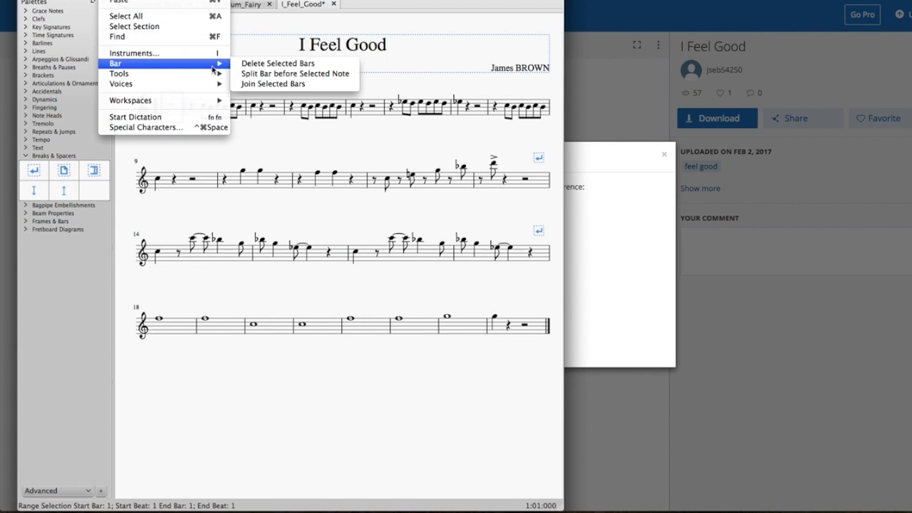
click(246, 67)
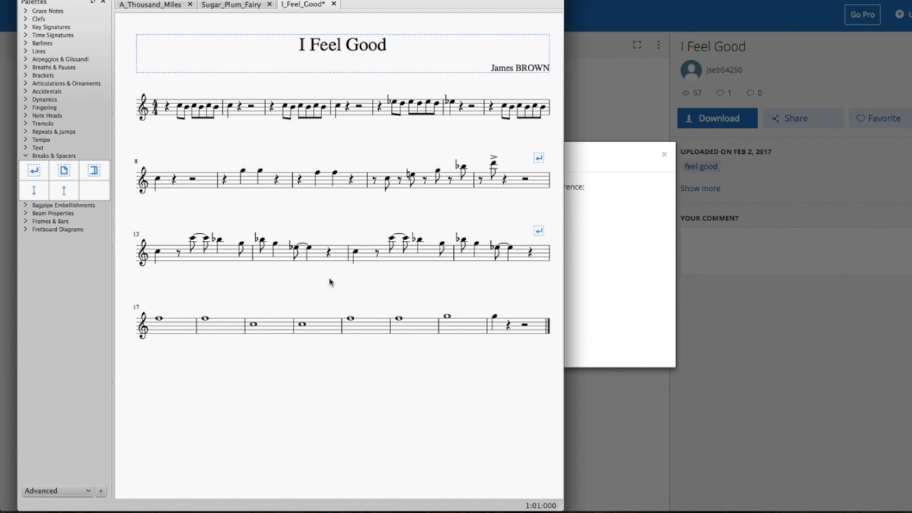
Step: Transpose every note from bar 1 to the final bar down by five semitones
click(168, 109)
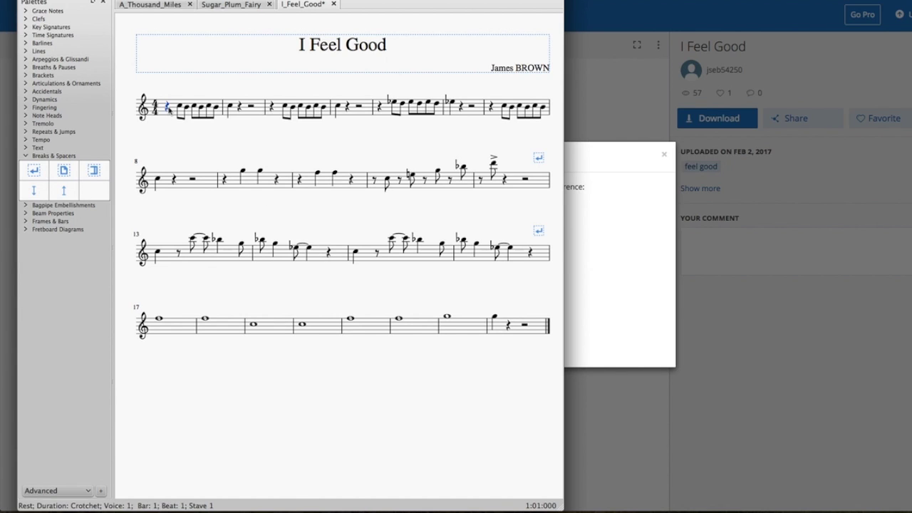
shift+click(541, 330)
key(Down)
key(Down)
key(Down)
key(Down)
key(Down)
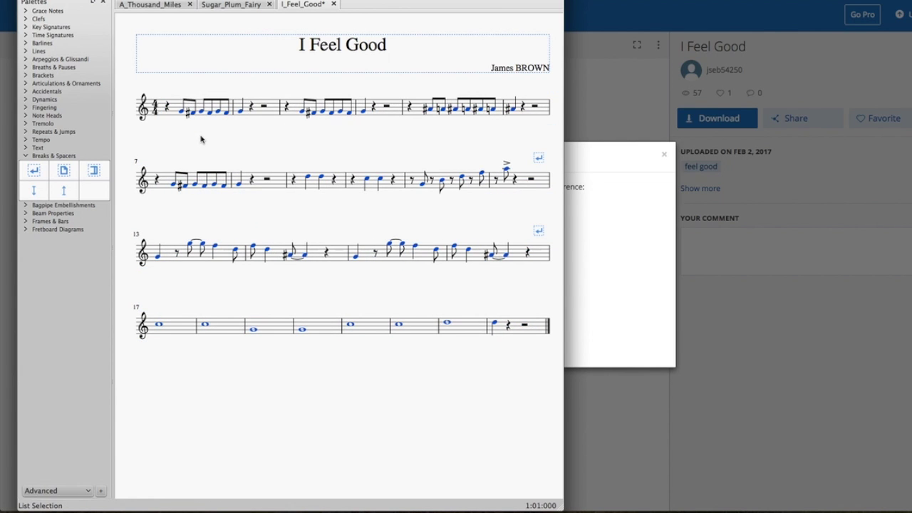
Step: Lower the F sharps in bars 1 and 3 to F natural
click(223, 112)
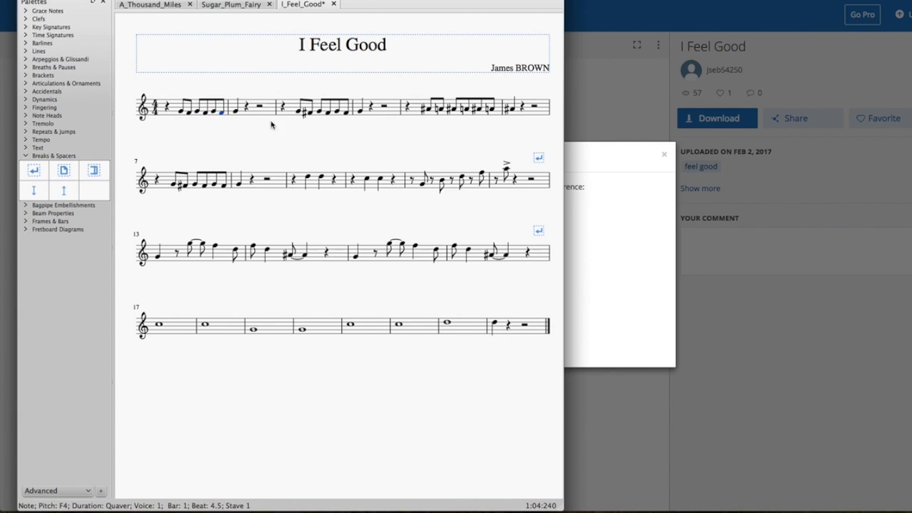
click(309, 114)
key(Down)
click(328, 114)
key(Down)
click(346, 113)
key(Down)
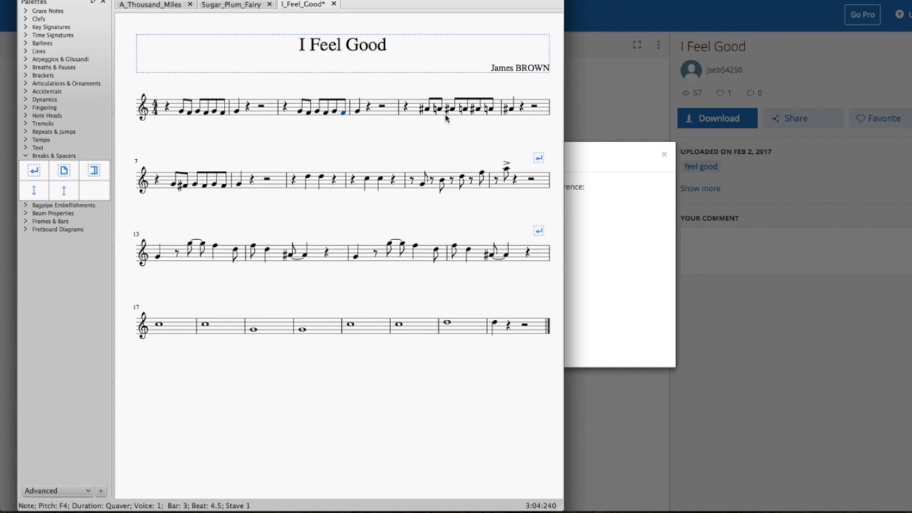
Step: Raise the notes in bars 5 and 6 by two semitones so the phrase alternates C and B
click(414, 114)
shift+click(534, 115)
key(Up)
key(Down)
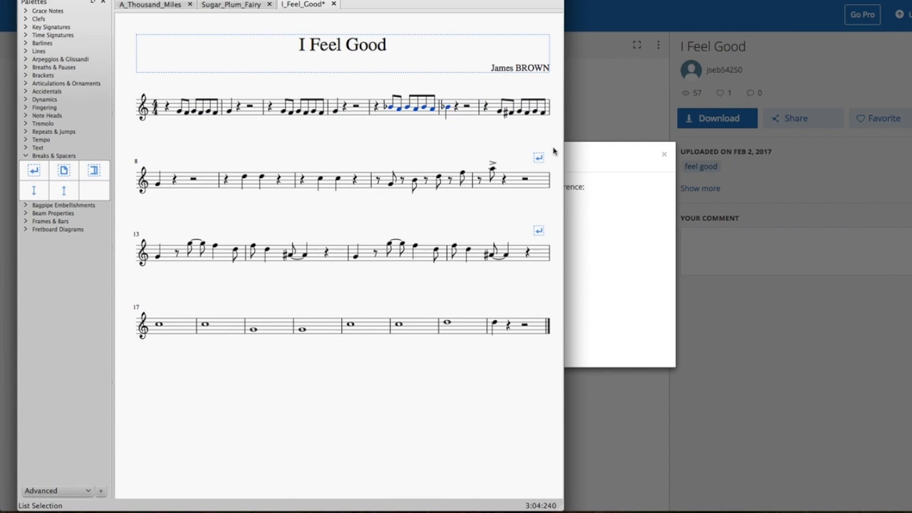
key(Up)
key(Up)
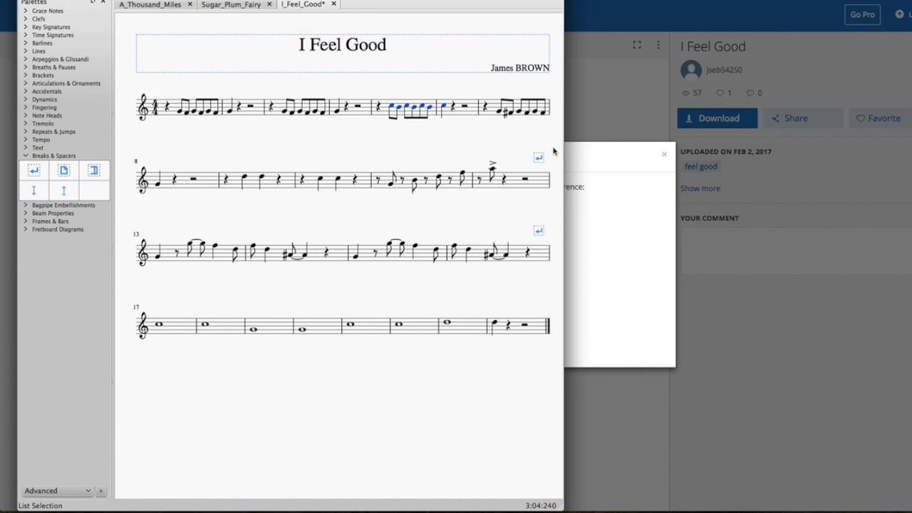
key(Escape)
Step: Copy bars 1 and 2 and paste them over bars 7 and 8
click(166, 106)
shift+click(253, 115)
key(ctrl+c)
click(488, 108)
key(ctrl+v)
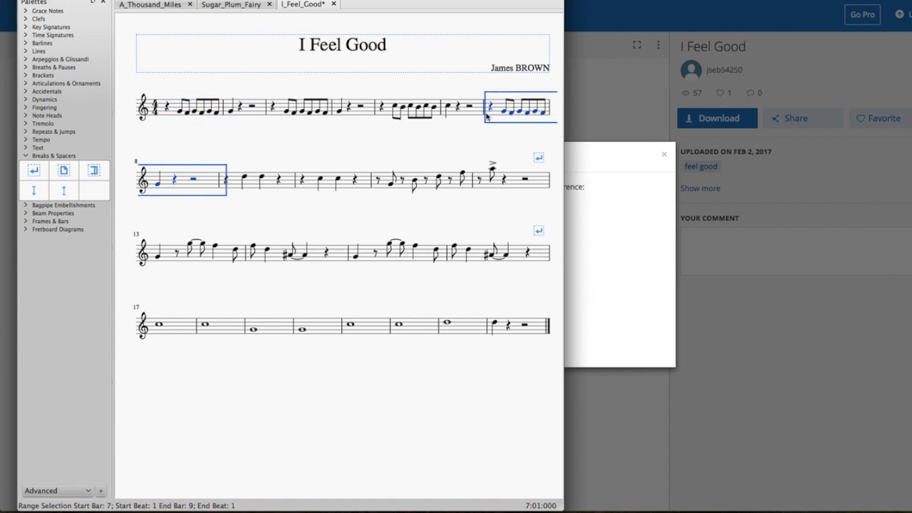
key(Escape)
Step: Play back the opening bars and lower the B notes in bar 5 to B flat
click(168, 108)
key(space)
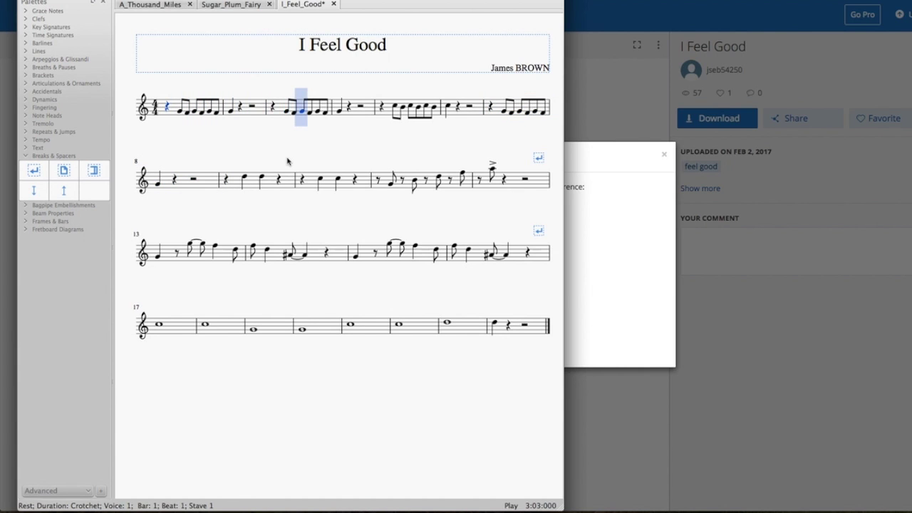
key(space)
click(403, 108)
key(Down)
click(419, 109)
key(Down)
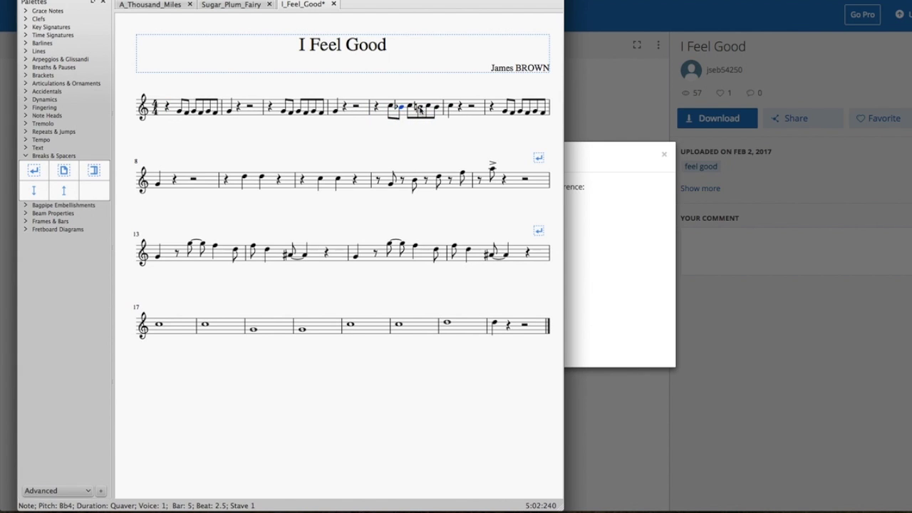
key(Right)
key(Right)
key(Down)
click(460, 111)
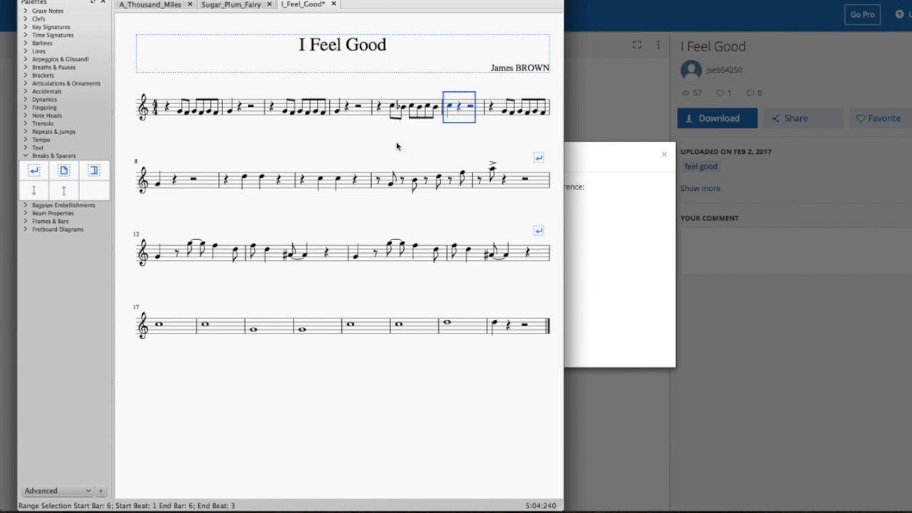
key(Escape)
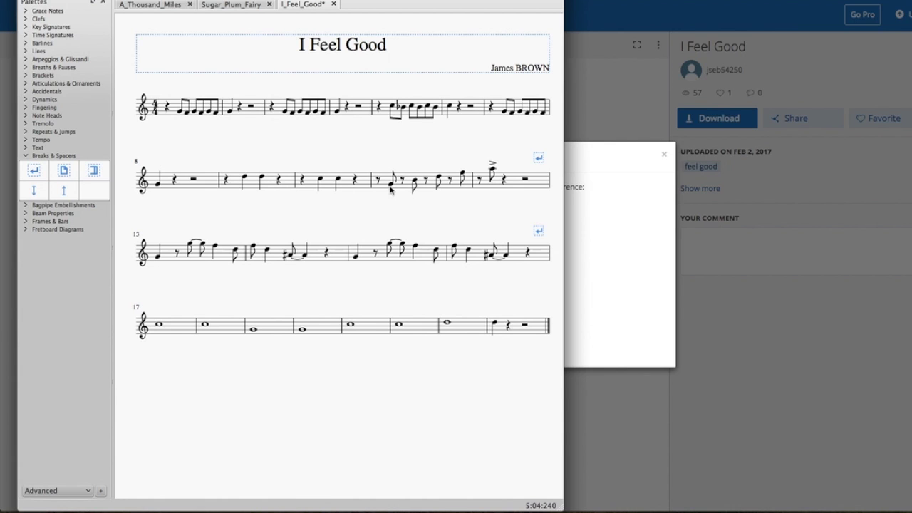
Step: Play back from bar 11 and respell the tied A sharps in bars 14 and 16 as B flats
click(390, 189)
click(384, 183)
key(space)
click(408, 218)
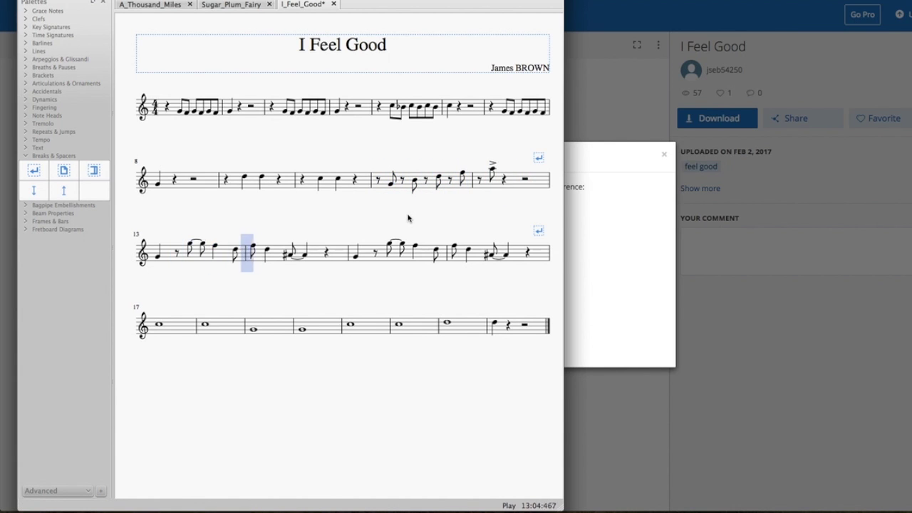
key(space)
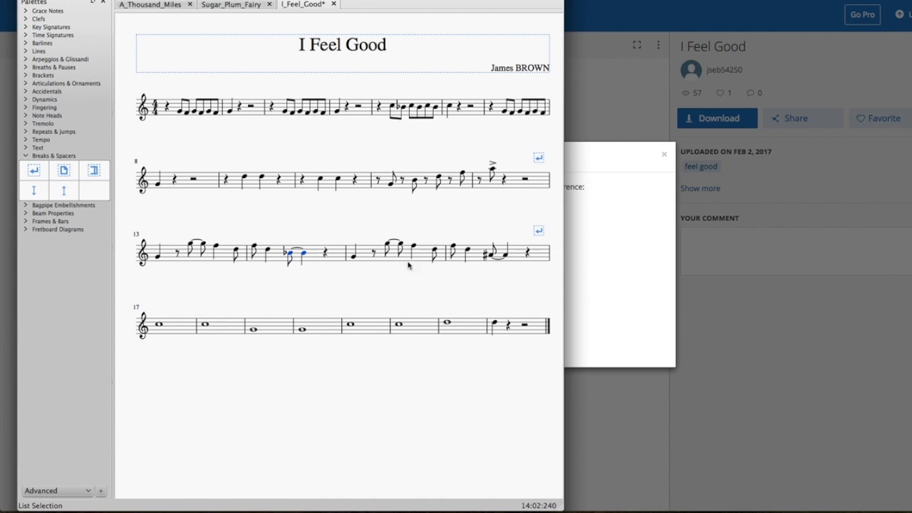
click(494, 258)
key(ctrl+v)
key(Escape)
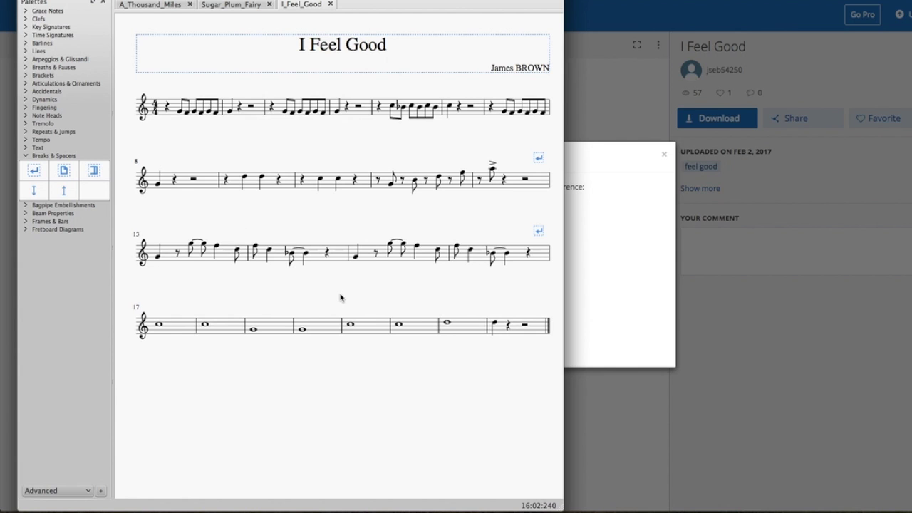
Step: Transpose the whole score down by three semitones
key(ctrl+a)
key(Down)
key(Down)
key(Down)
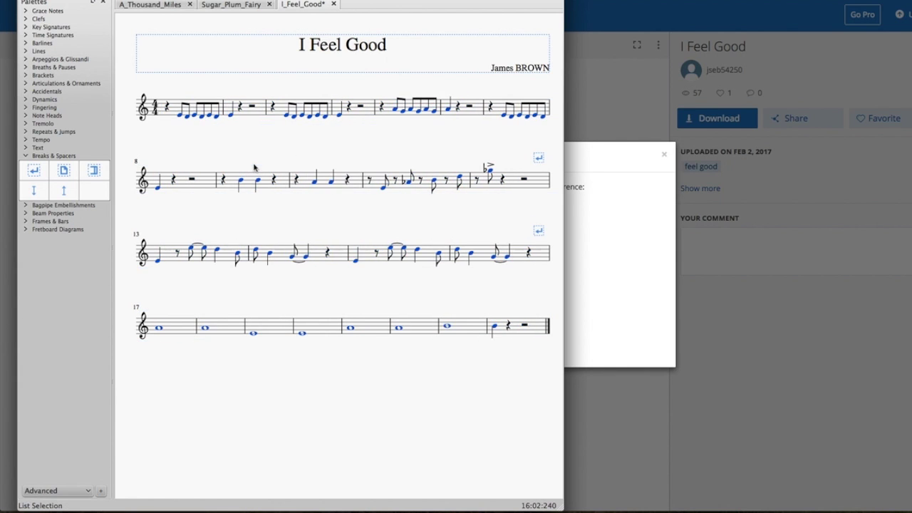
Step: Apply the four-sharp key signature from bar 1
click(164, 109)
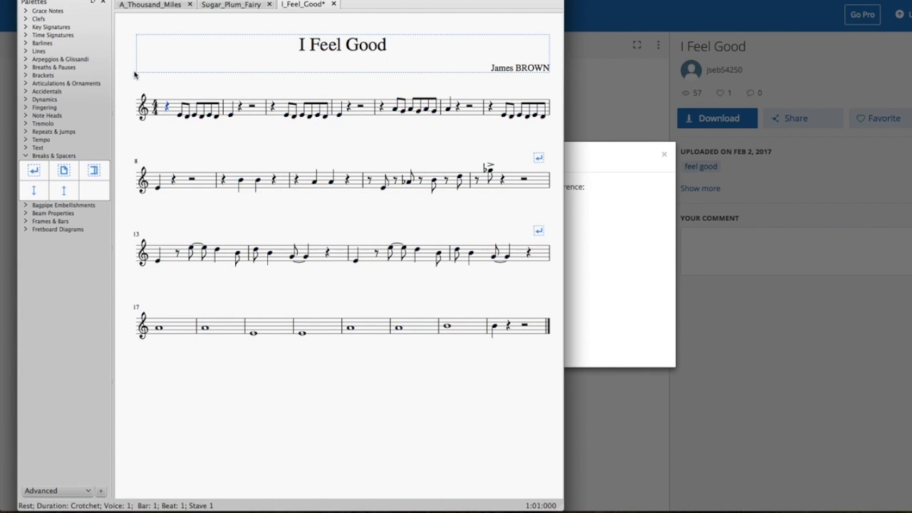
click(32, 27)
click(81, 84)
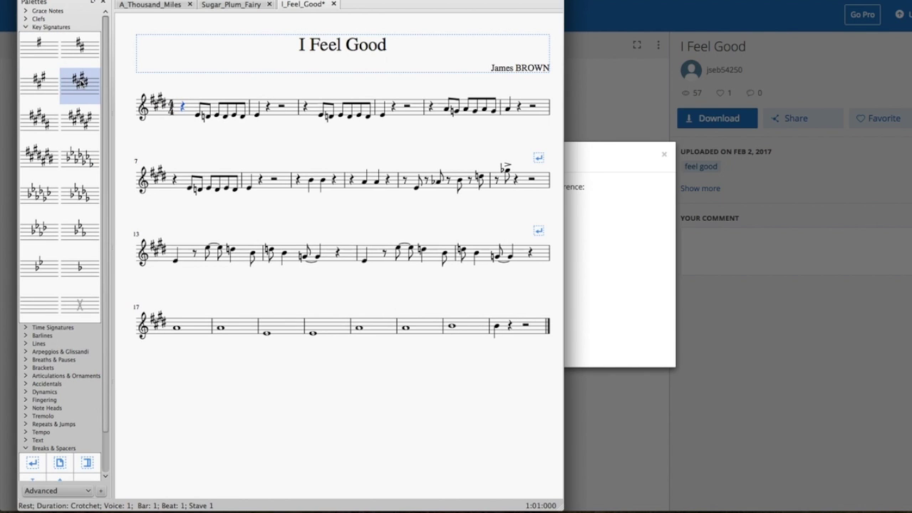
click(181, 136)
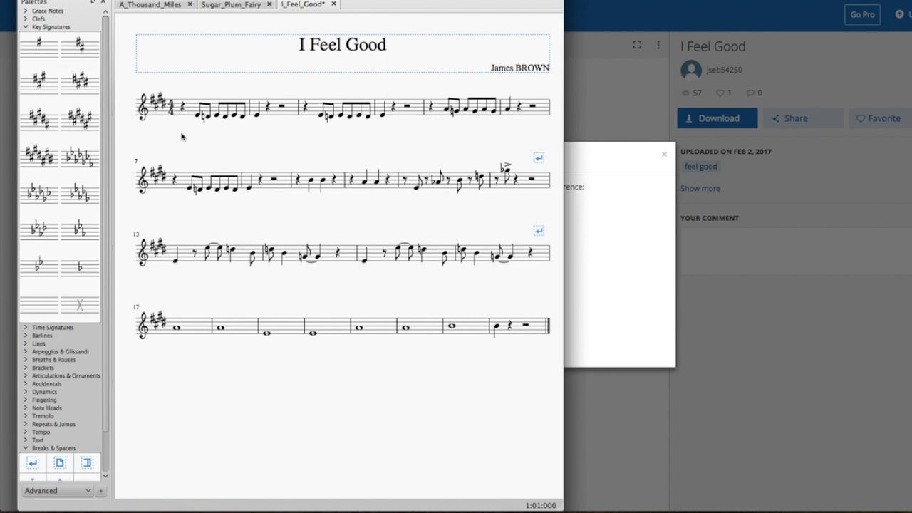
Step: Respell the A flat in bar 11 as G sharp and the G flat in bar 12 as F sharp
click(454, 189)
key(Down)
key(Up)
click(505, 183)
click(507, 172)
key(Down)
key(Up)
Step: Respell the last note of bar 11 as D natural, moving the bar 13 notes and the bar 14 G up and back down a semitone
click(236, 263)
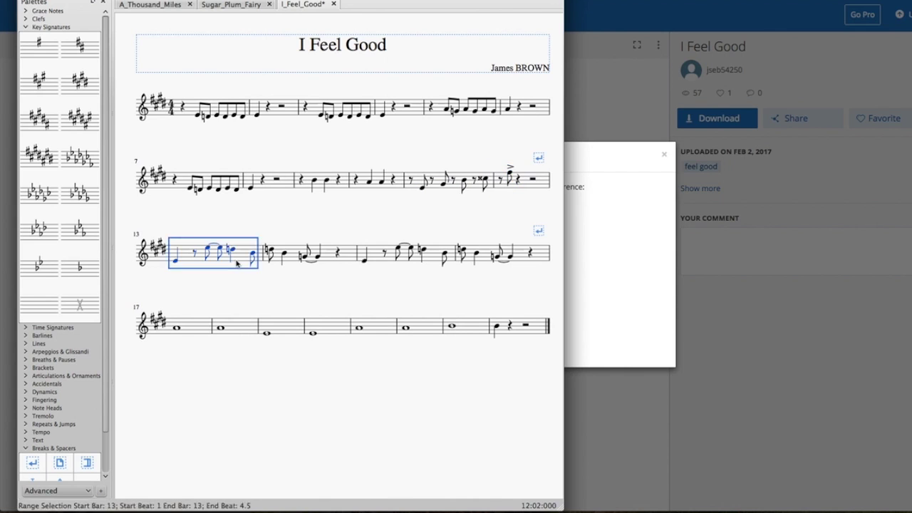
key(Up)
key(Down)
click(486, 180)
key(Up)
key(Down)
click(305, 255)
key(Up)
key(Down)
click(332, 273)
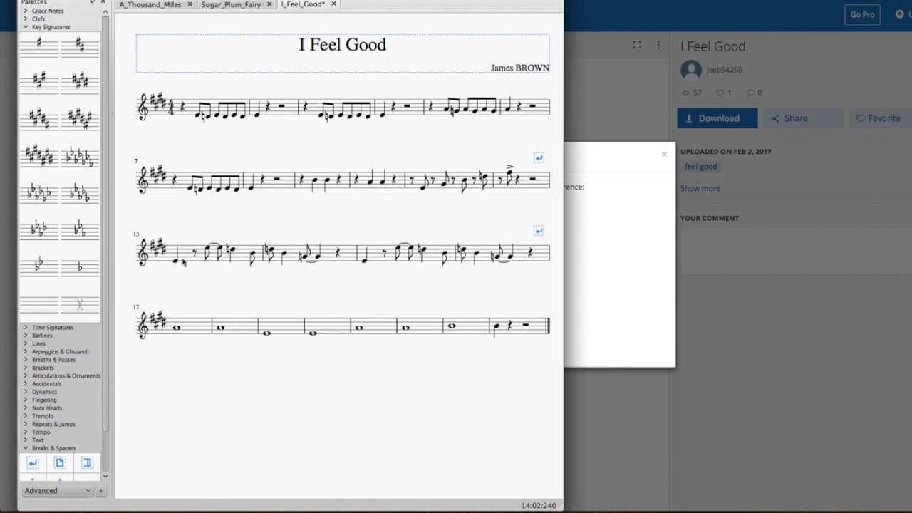
Step: Play back from bar 13 and add the subtitle "Eb Sax" below the title
click(183, 263)
key(space)
key(space)
click(342, 45)
click(157, 0)
click(243, 0)
text(Eb Sax)
click(301, 163)
Step: Change the barlines at the ends of bars 12 and 16 to double barlines
click(551, 183)
click(42, 336)
double_click(60, 372)
click(550, 253)
double_click(60, 372)
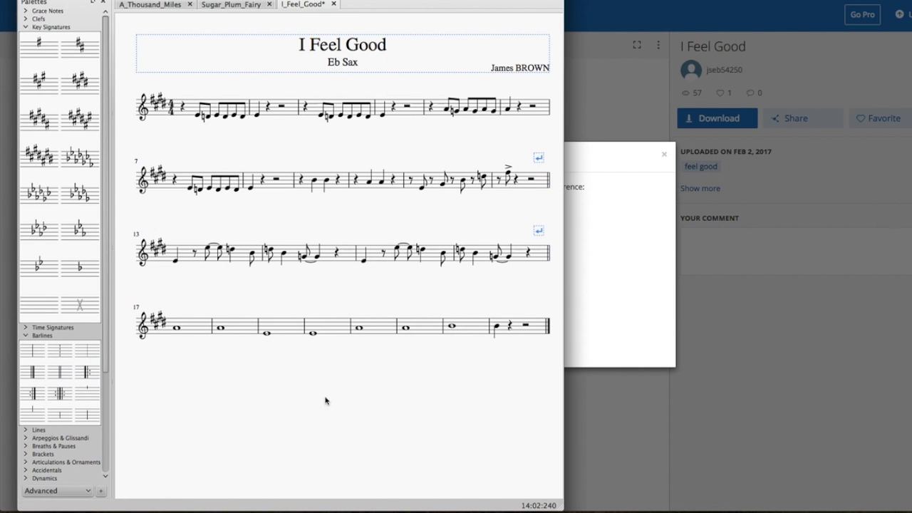
Step: Add the stave text "When I hold you..." above the first note of bar 17
click(191, 328)
click(157, 0)
click(242, 39)
text(When I hold you...)
key(Escape)
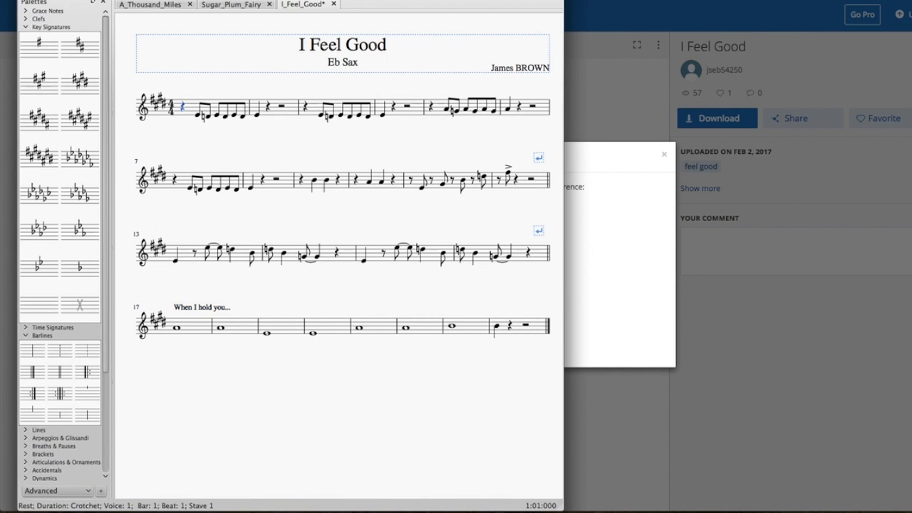
Step: Add the stave text "I feel good..." above the opening rest of bar 1
click(242, 1)
click(241, 39)
text(I feel good...)
click(242, 156)
Step: Insert an empty bar before bar 1 and move the "I feel good..." text above it
click(190, 116)
key(Insert)
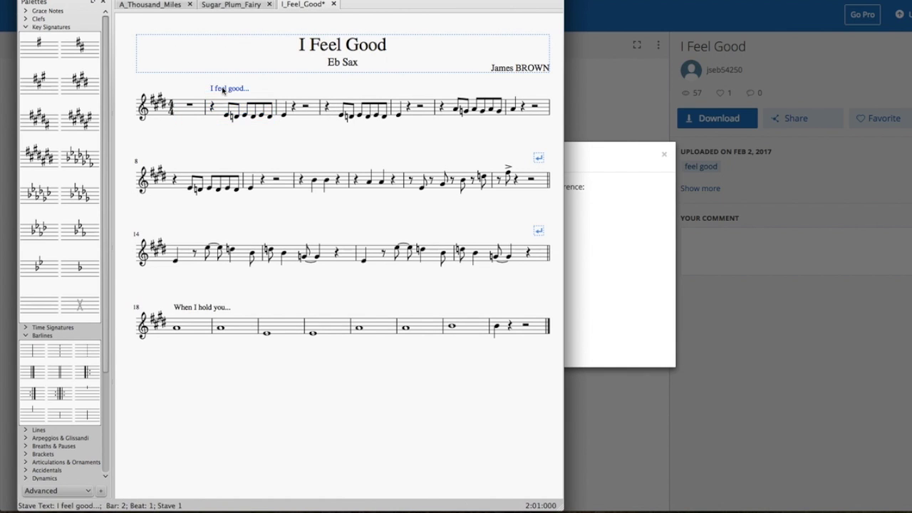
drag(221, 90, 192, 90)
click(196, 130)
Step: Add the stave text "I knew that I would..." above beat 2 of bar 3
click(293, 108)
click(242, 2)
click(241, 39)
text(I knew th)
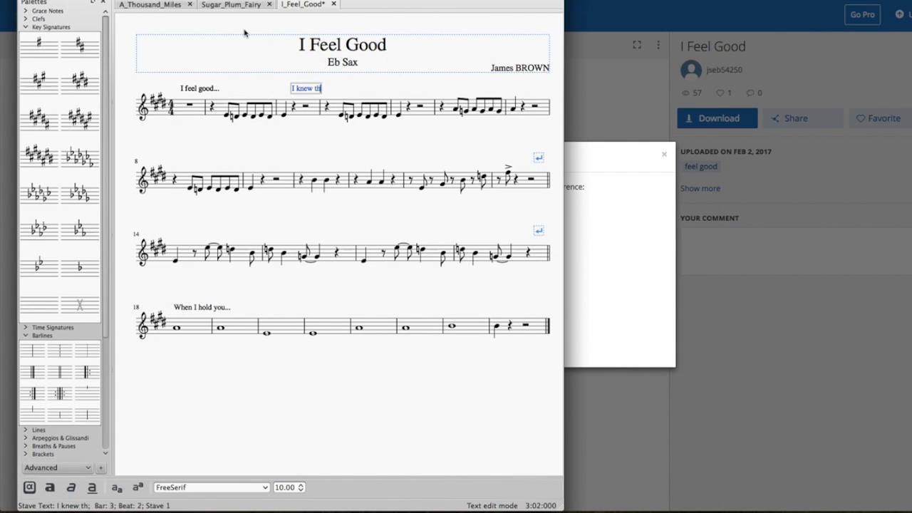
text(at I would...)
key(Escape)
Step: Add the stave text "I feel good," above beat 2 of bar 5
click(408, 109)
click(243, 2)
click(241, 39)
text(I feel good,)
Step: Change the punctuation of the first two text cues to "I knew that I would." and "I feel good,"
double_click(354, 90)
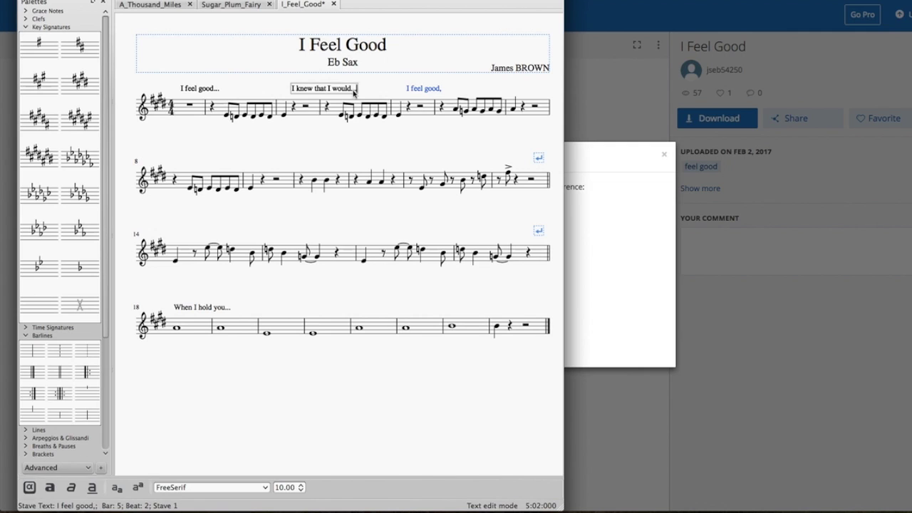
key(BackSpace)
key(BackSpace)
double_click(213, 90)
key(BackSpace)
key(BackSpace)
key(BackSpace)
text(,)
Step: Add the stave text "I knew that I would" above beat 2 of bar 7
click(524, 108)
click(242, 2)
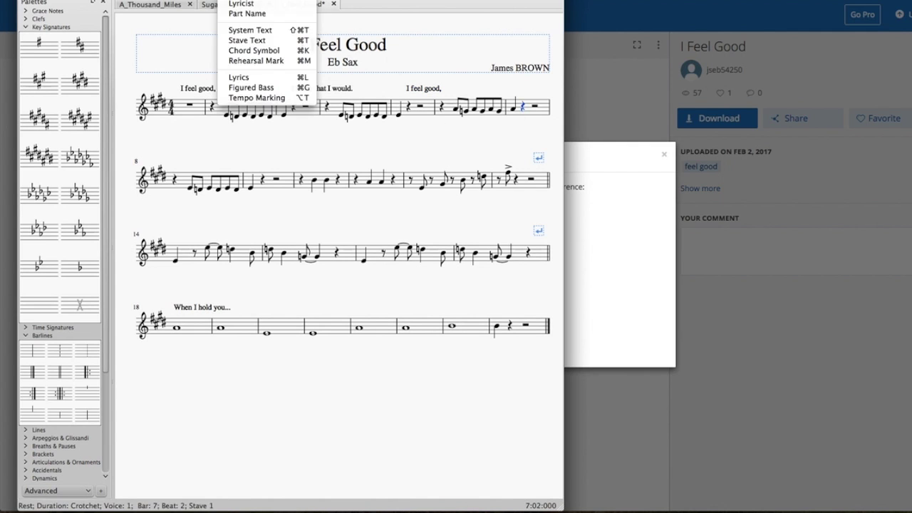
click(249, 40)
text(I knew that I would)
key(Escape)
Step: Shorten the bar 7 text to "I knew..." and shift it slightly right above the bar
drag(548, 90, 605, 89)
double_click(532, 90)
key(BackSpace)
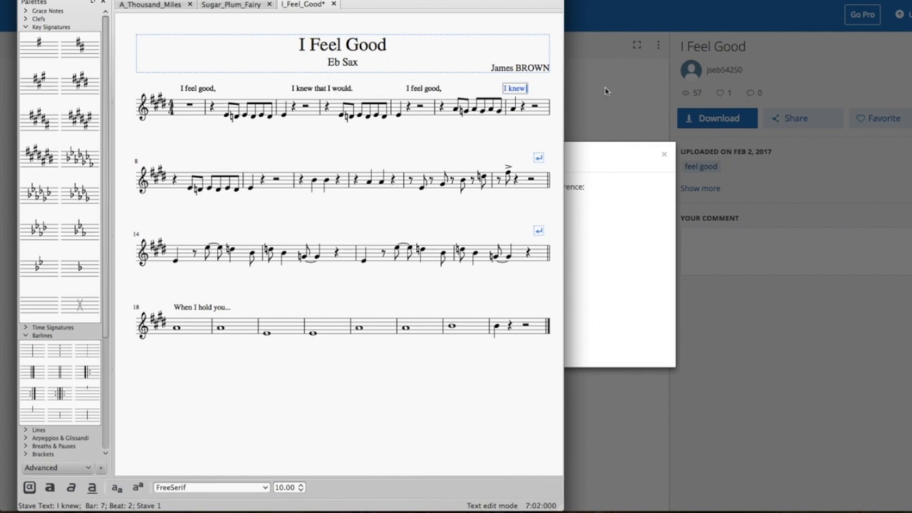
text(...)
key(Escape)
drag(519, 91, 535, 91)
Step: Add the stave text "So good" above the first rest of bar 10
click(300, 182)
click(243, 1)
click(247, 41)
text(So good)
key(Escape)
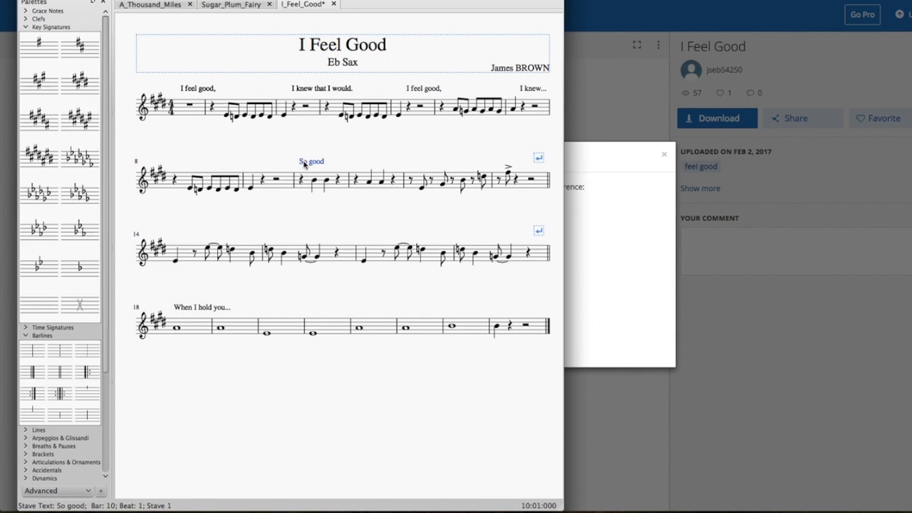
Step: Paste the "So good" text at the first and last rests of bar 11, changing the second copy to "I got you"
click(356, 181)
key(super+v)
click(393, 181)
key(super+v)
double_click(397, 165)
text(I got you)
key(Escape)
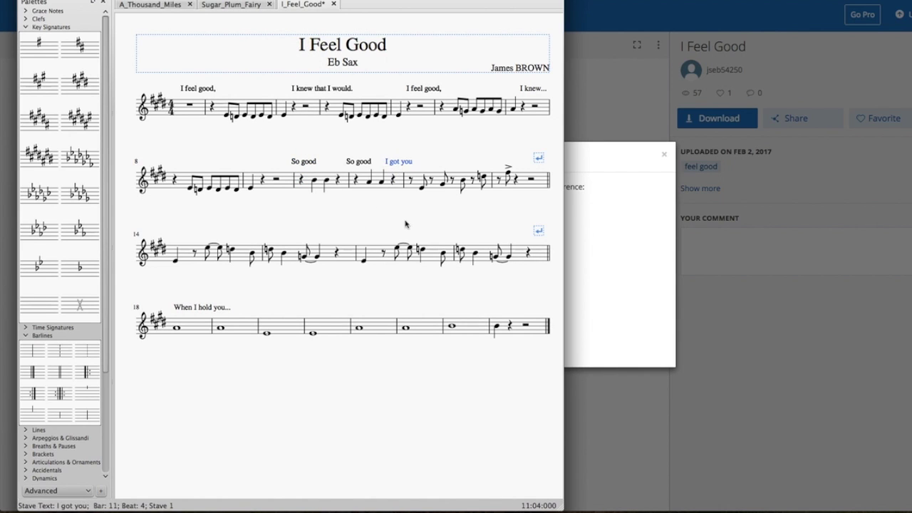
Step: Paste a text copy above the first note of bar 14, reword it as "Sax solo" and nudge it left
click(176, 259)
key(ctrl+v)
double_click(181, 234)
text(Sax solo)
key(Escape)
key(Left)
key(Left)
Step: Nudge the "When I hold you..." text at bar 18 slightly left and save the score
click(220, 308)
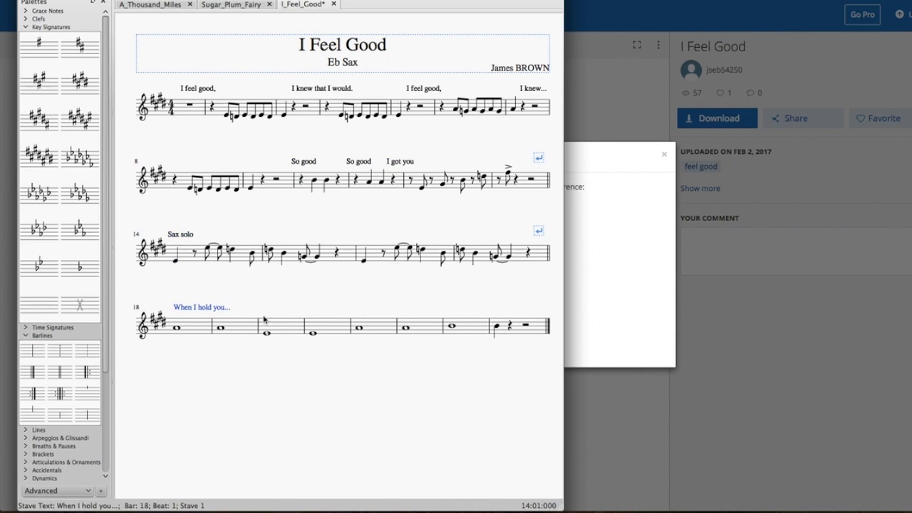
key(Left)
key(Left)
key(Left)
key(Left)
key(Left)
key(Left)
key(Left)
key(Left)
key(Left)
key(Left)
key(Left)
key(Left)
click(283, 344)
key(super+s)
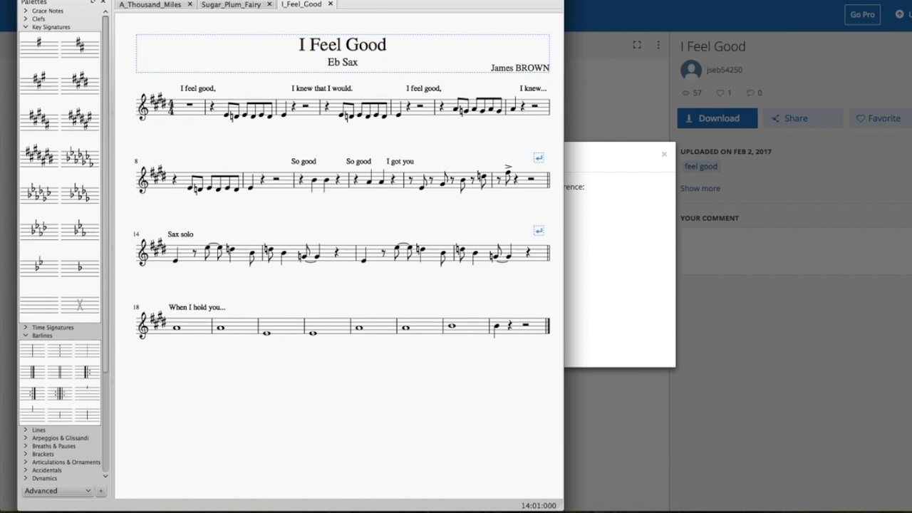